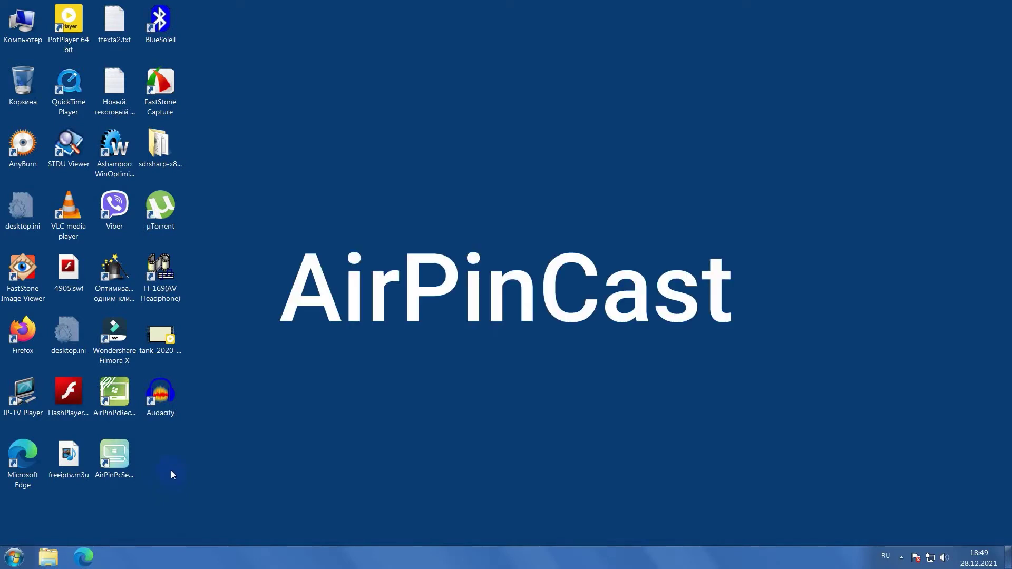
Step: Check the target path in the AirPinPcReceiver desktop shortcut's properties, and close them
right_click(112, 398)
click(259, 384)
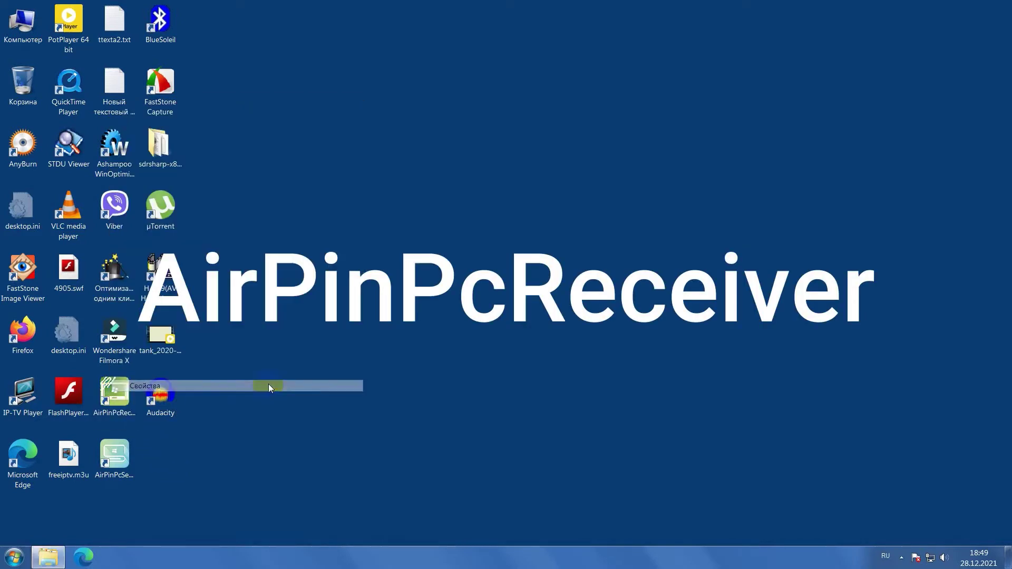
drag(229, 271, 377, 232)
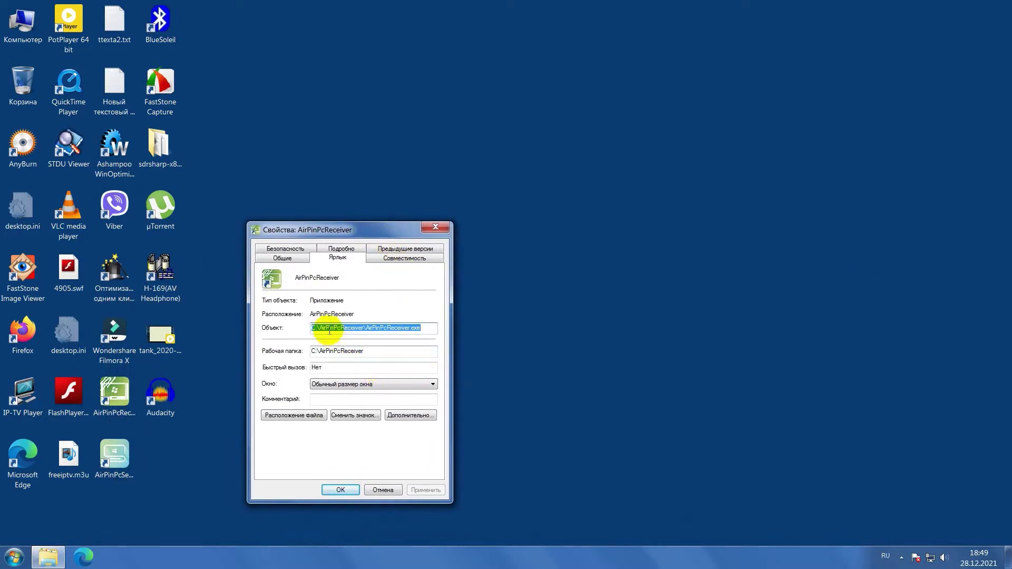
click(436, 227)
Step: View the About and Help information of the running AirPinPcReceiver, and close it
click(902, 557)
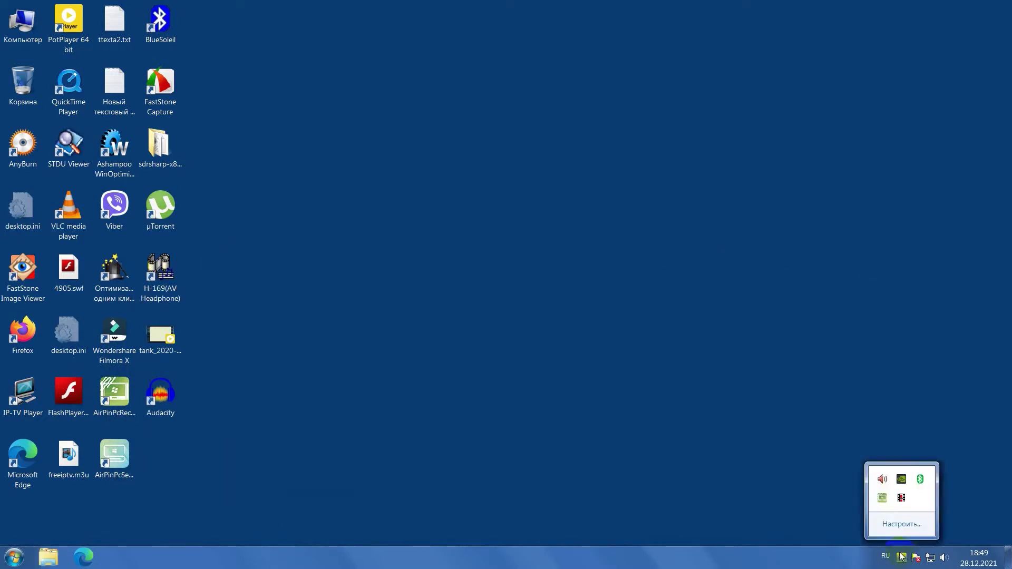
right_click(882, 498)
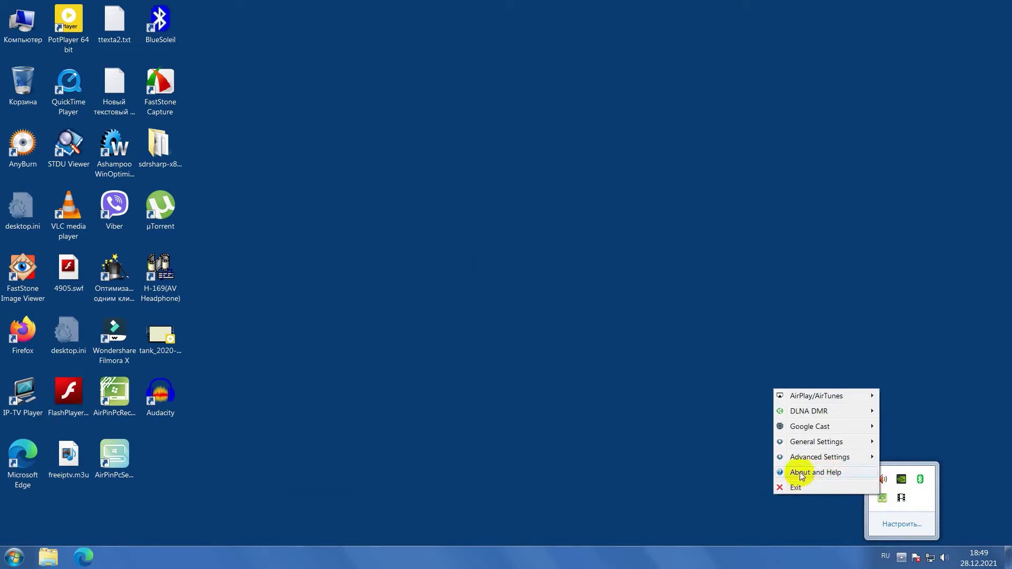
click(826, 474)
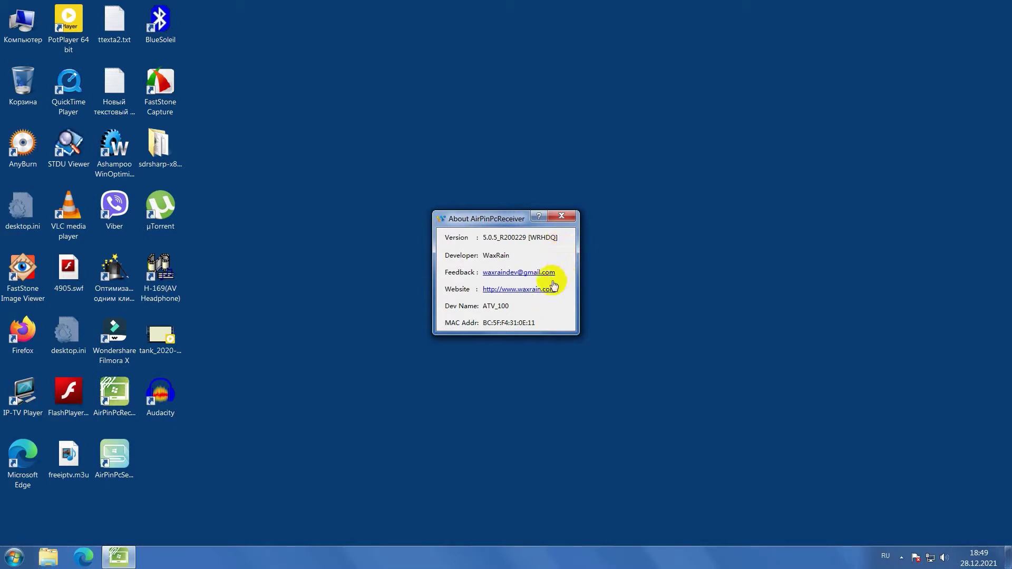
click(562, 217)
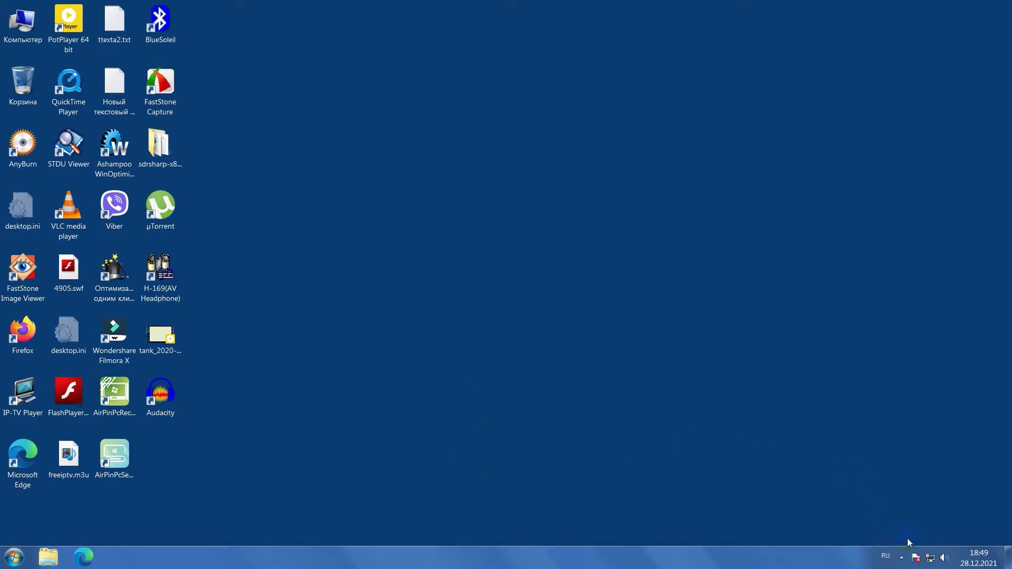
Step: Exit the AirPinPcReceiver program running in the background
click(902, 557)
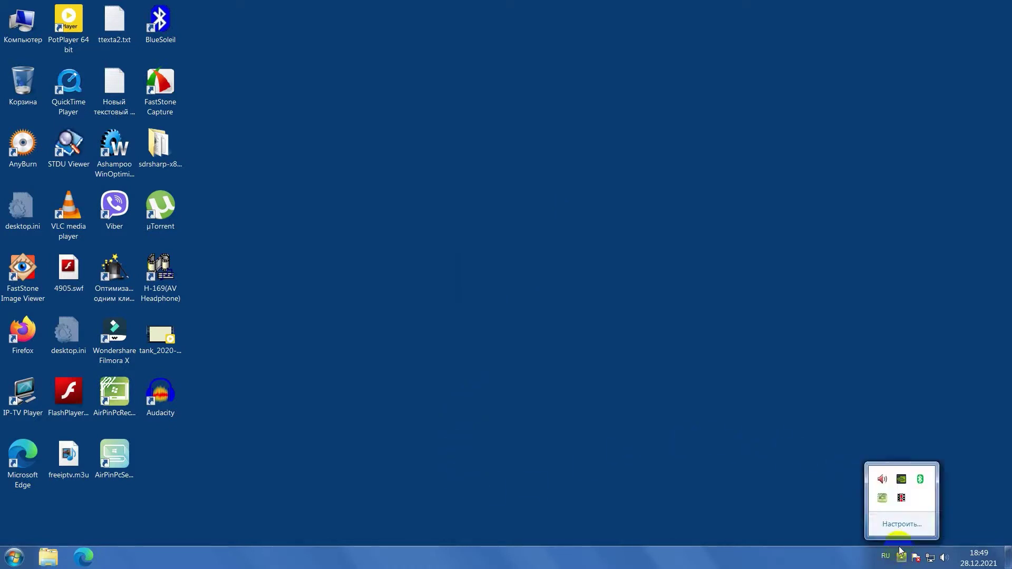
right_click(882, 499)
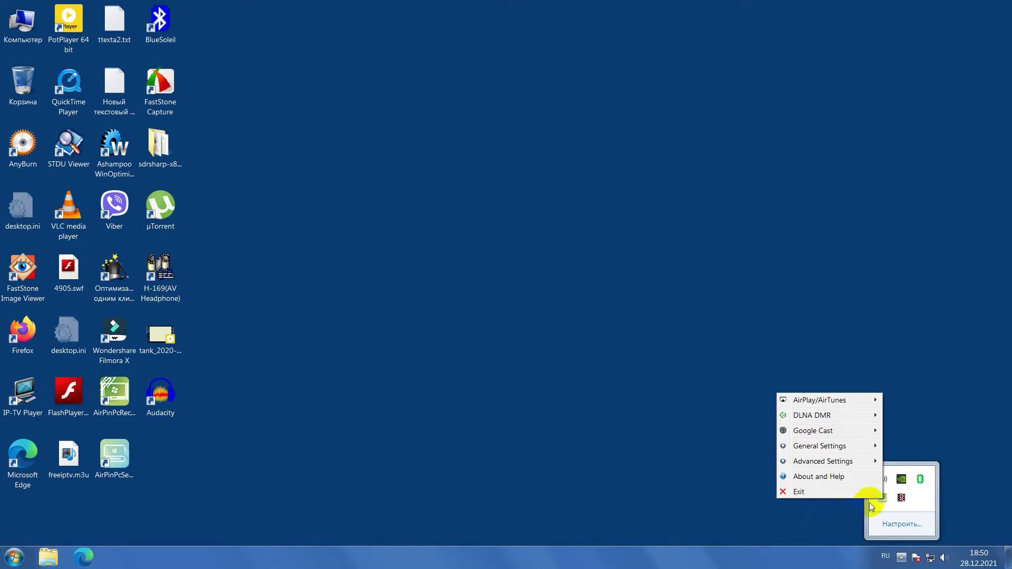
click(798, 492)
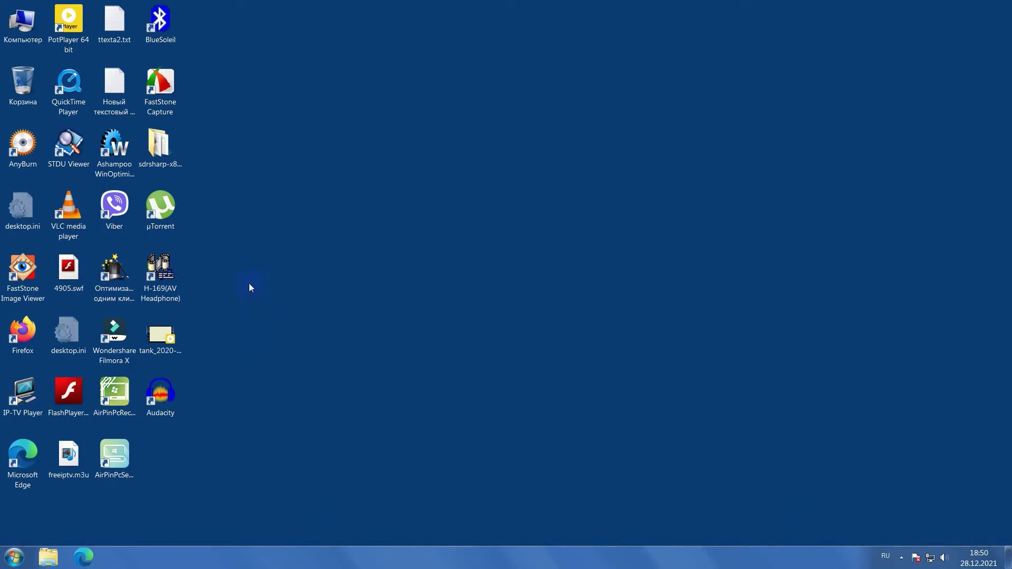
Step: Browse from Computer to the Windows folder on the Win7 (C:) drive
double_click(22, 36)
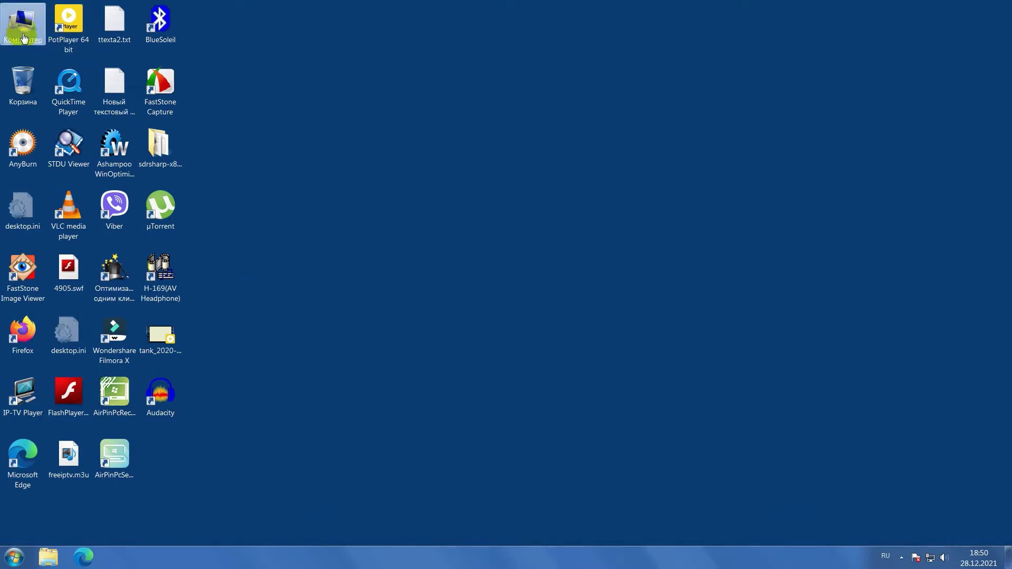
click(164, 96)
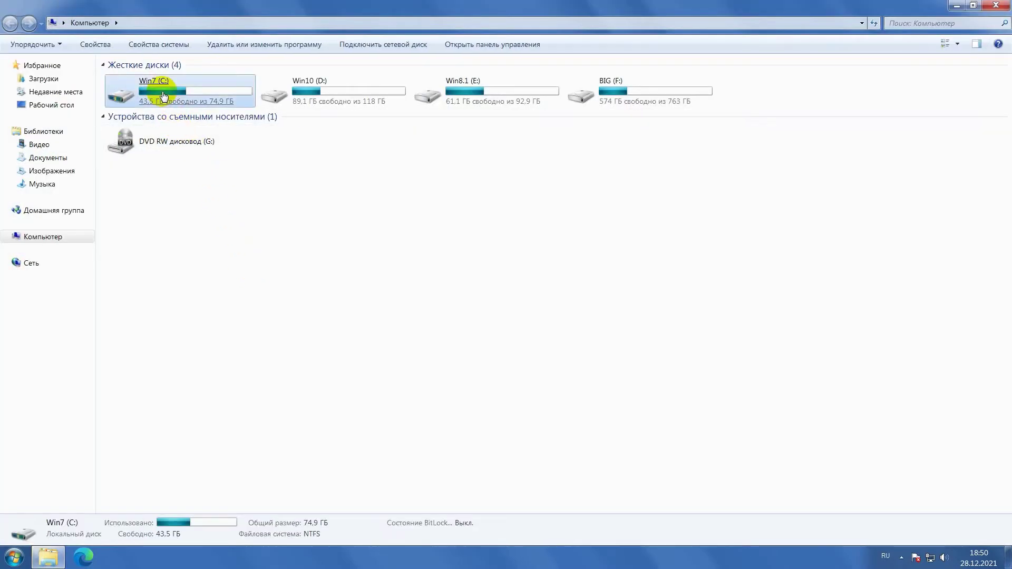
double_click(164, 95)
click(165, 94)
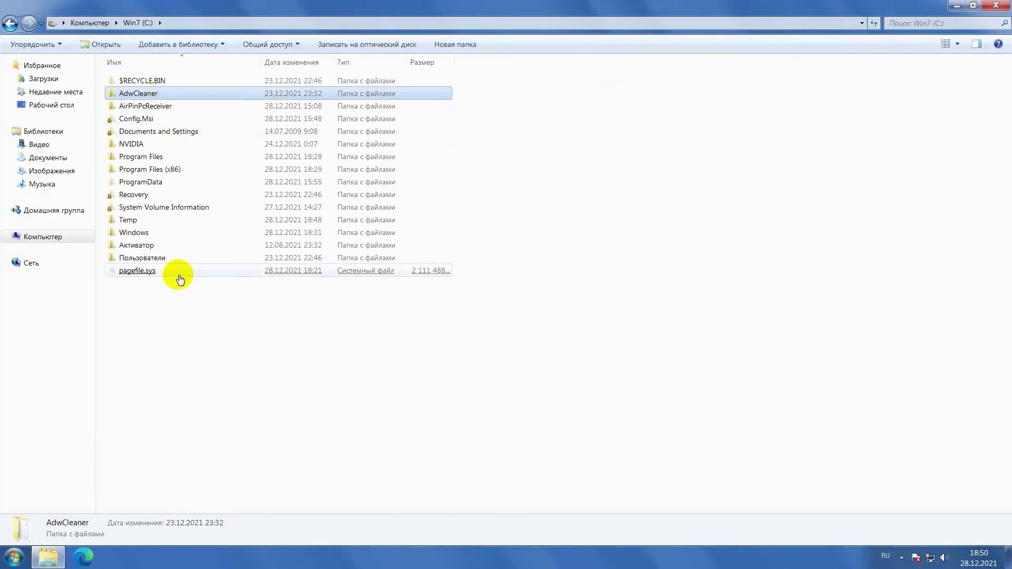
double_click(135, 233)
Step: Open the System32\drivers\etc folder inside the Windows folder
scroll(163, 230, down, 6)
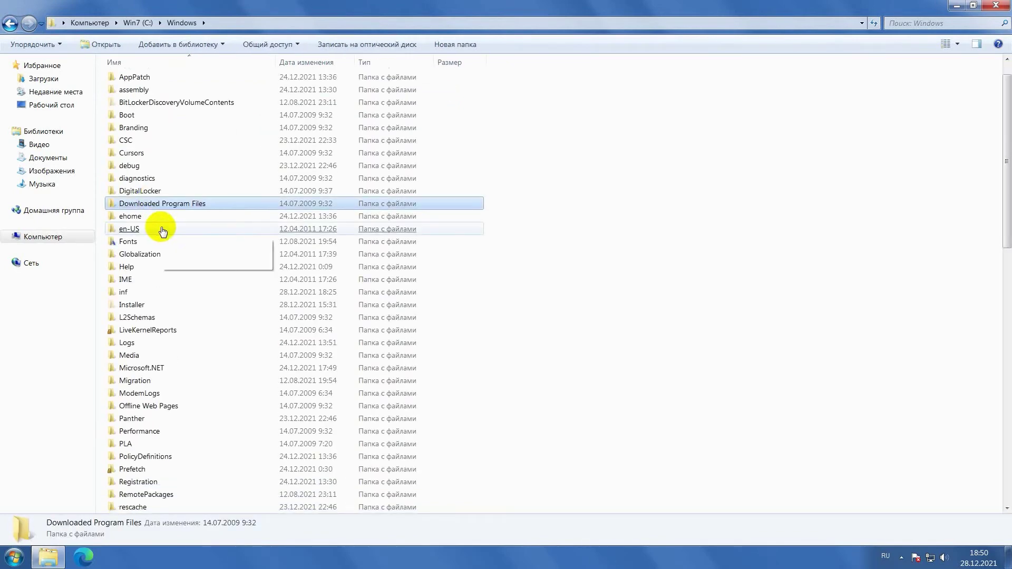
scroll(163, 231, down, 5)
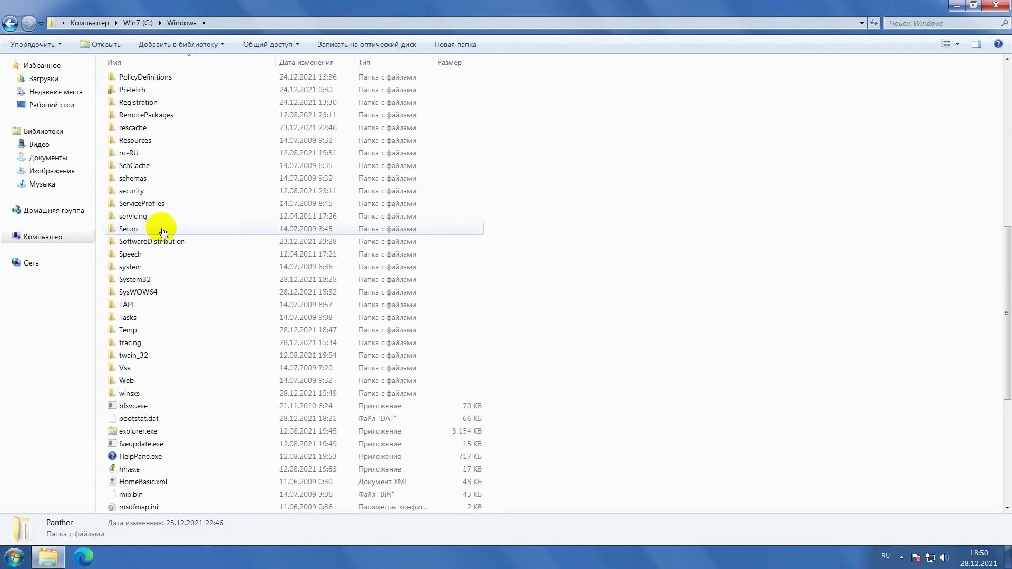
double_click(154, 275)
scroll(185, 255, down, 2)
click(185, 255)
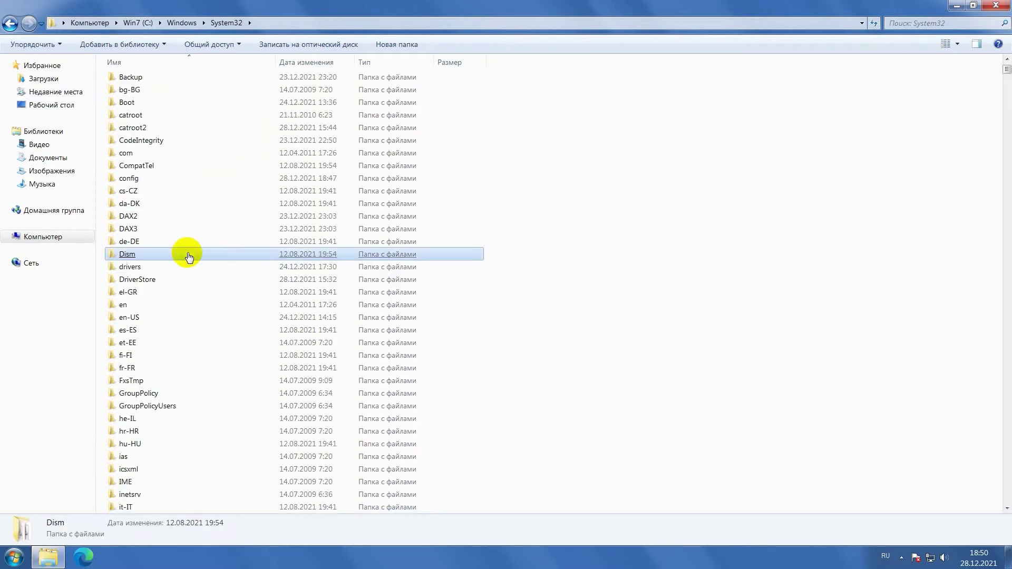
scroll(180, 253, down, 1)
click(140, 232)
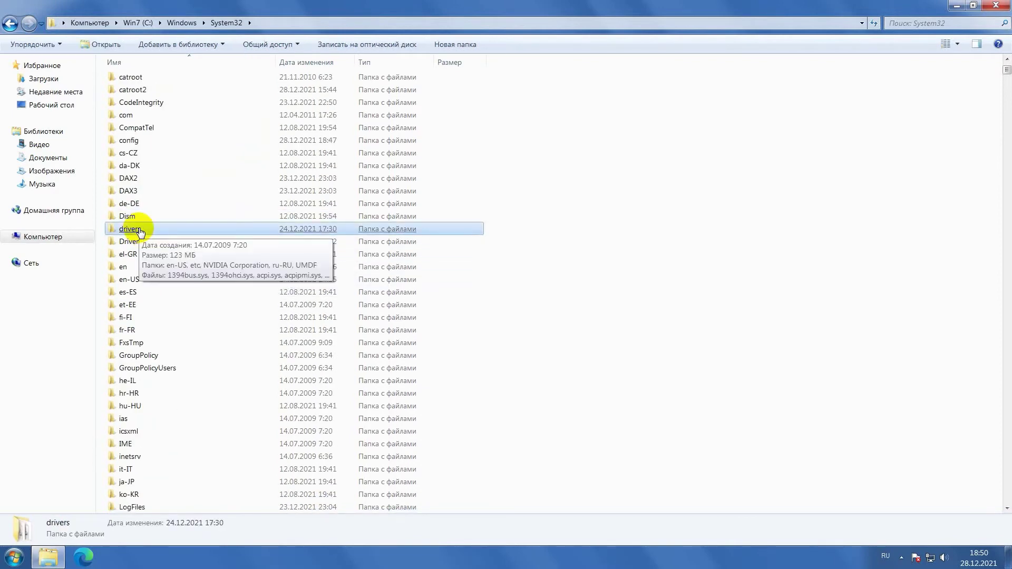
double_click(140, 232)
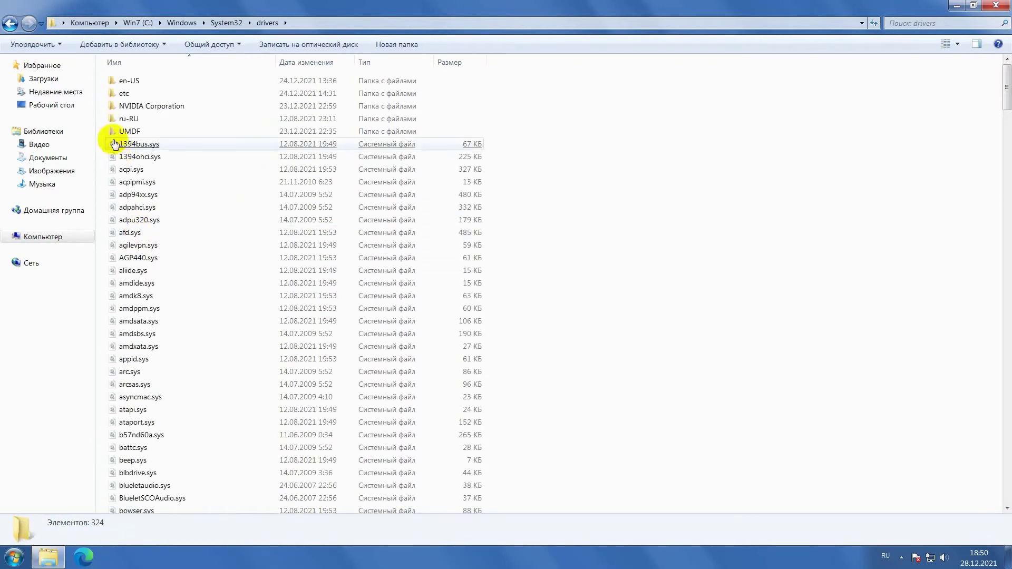
double_click(122, 94)
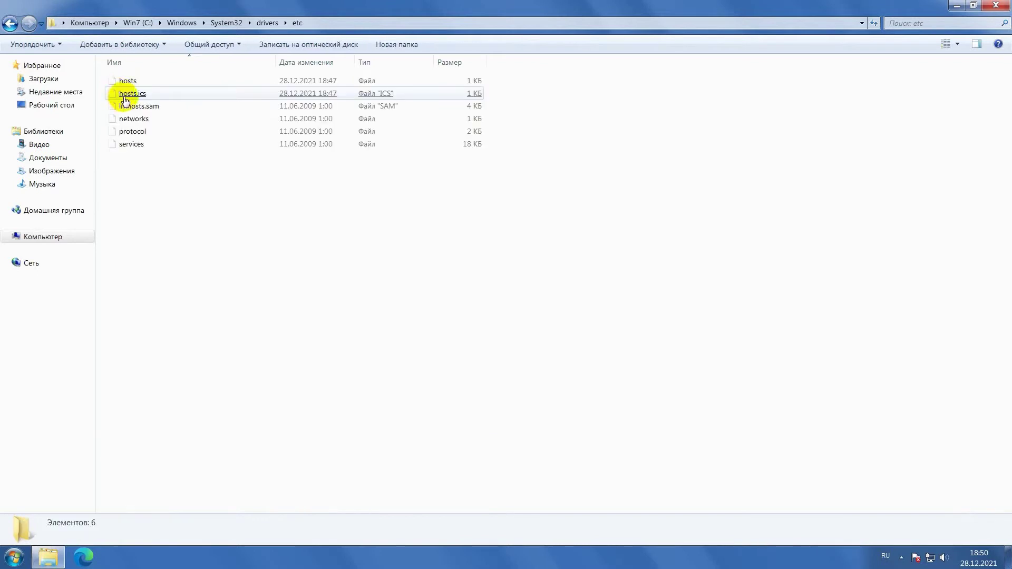
Step: Open the hosts file in Notepad and save it under its existing name
click(129, 81)
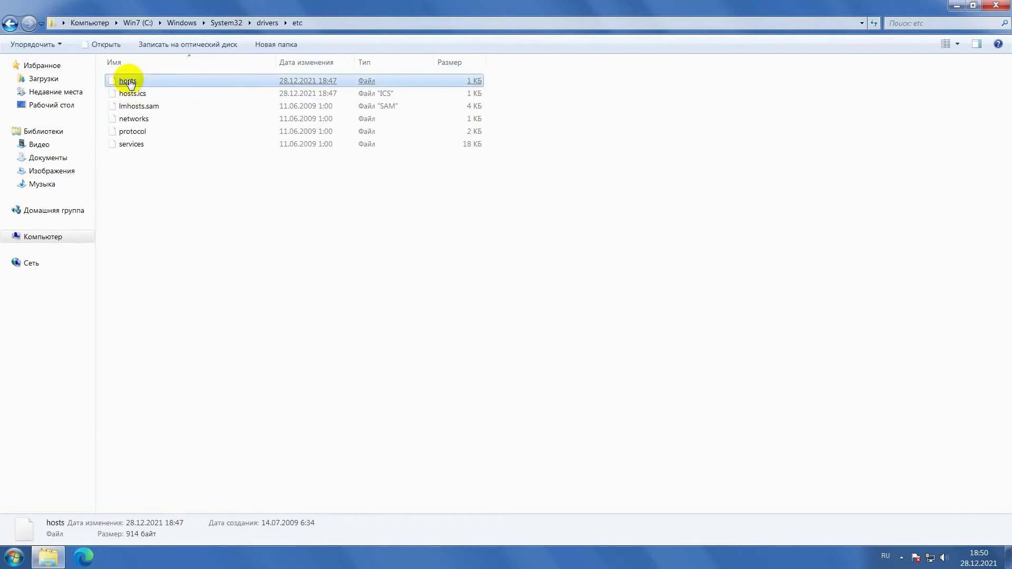
right_click(130, 83)
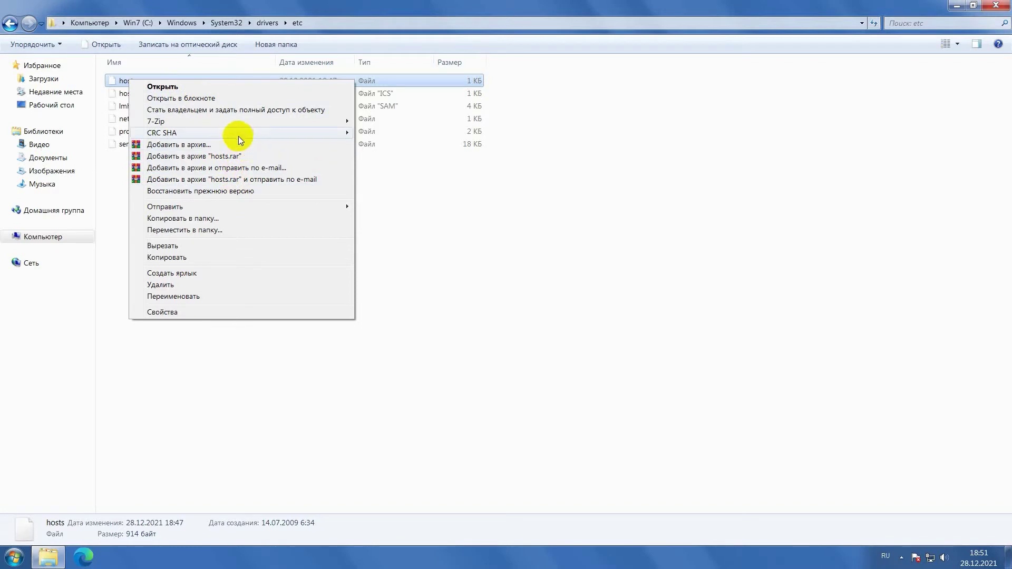
mouse_move(228, 130)
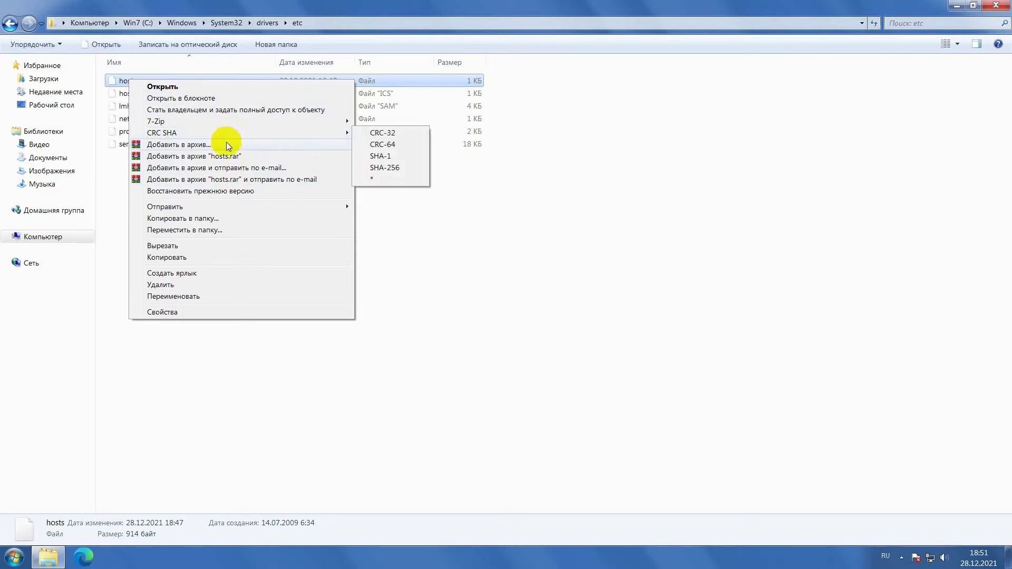
click(181, 100)
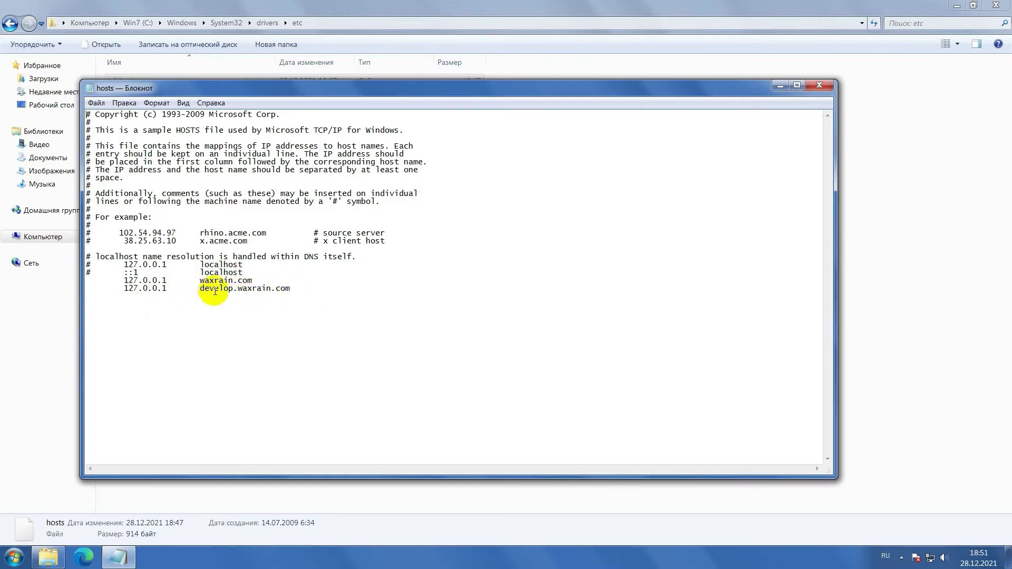
click(96, 103)
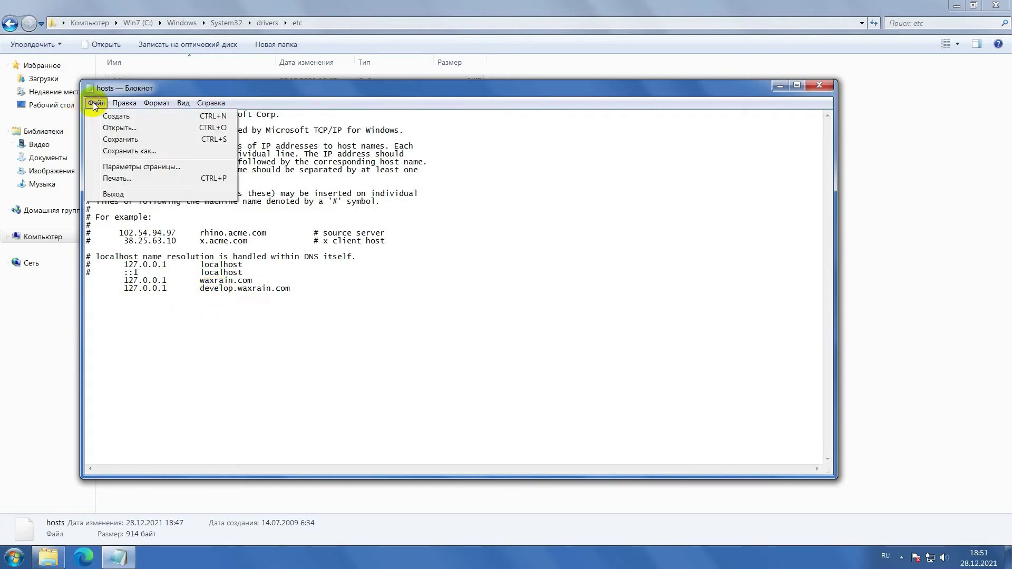
click(127, 139)
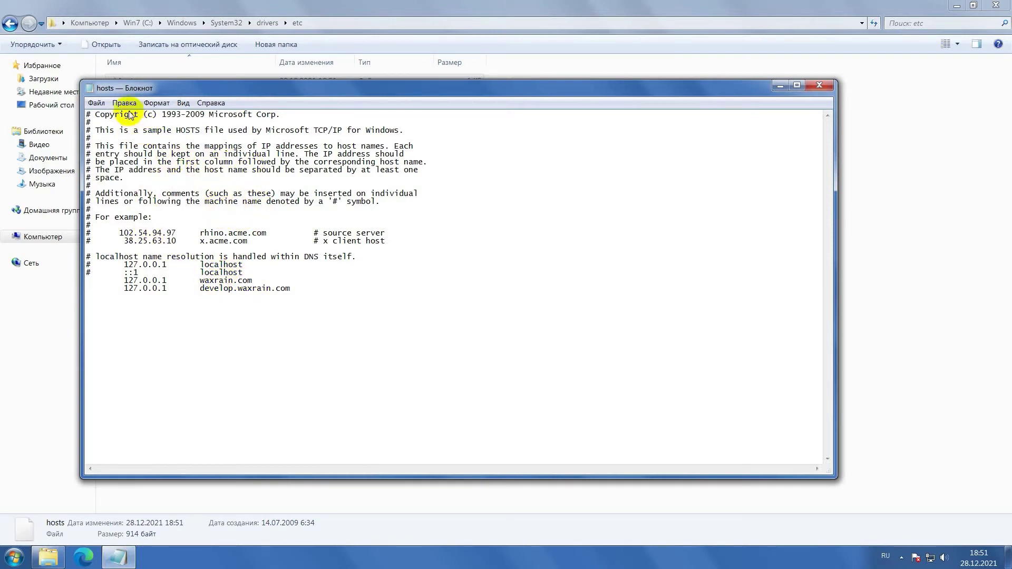
Step: Save a copy of the hosts file to the desktop with the All files type, and close Notepad
click(97, 104)
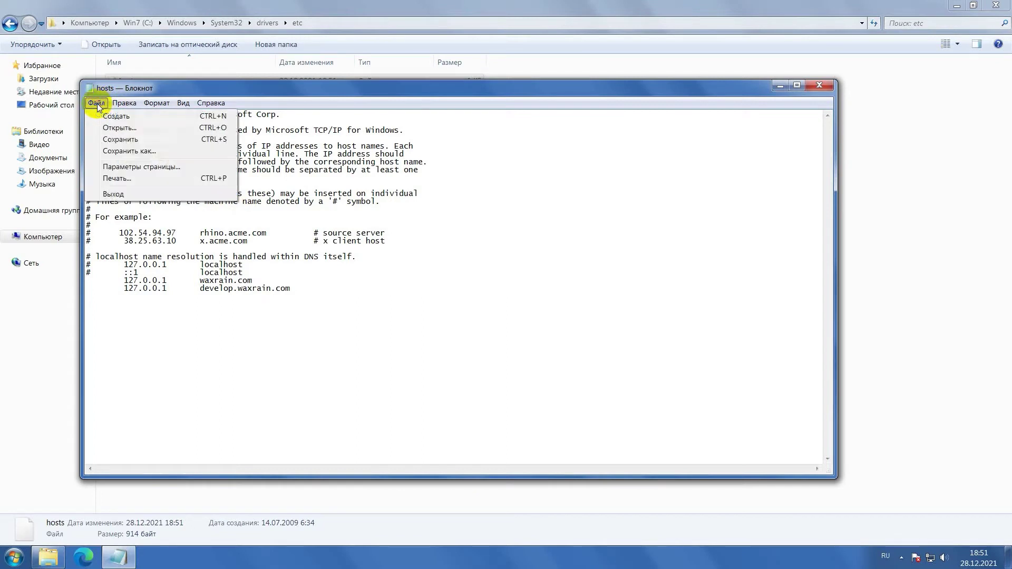
click(127, 152)
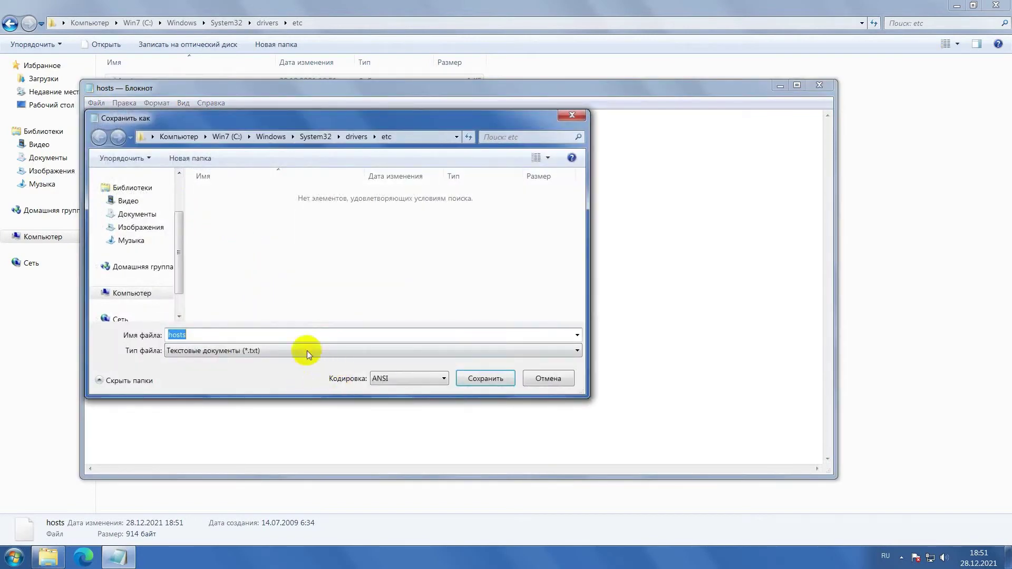
click(347, 353)
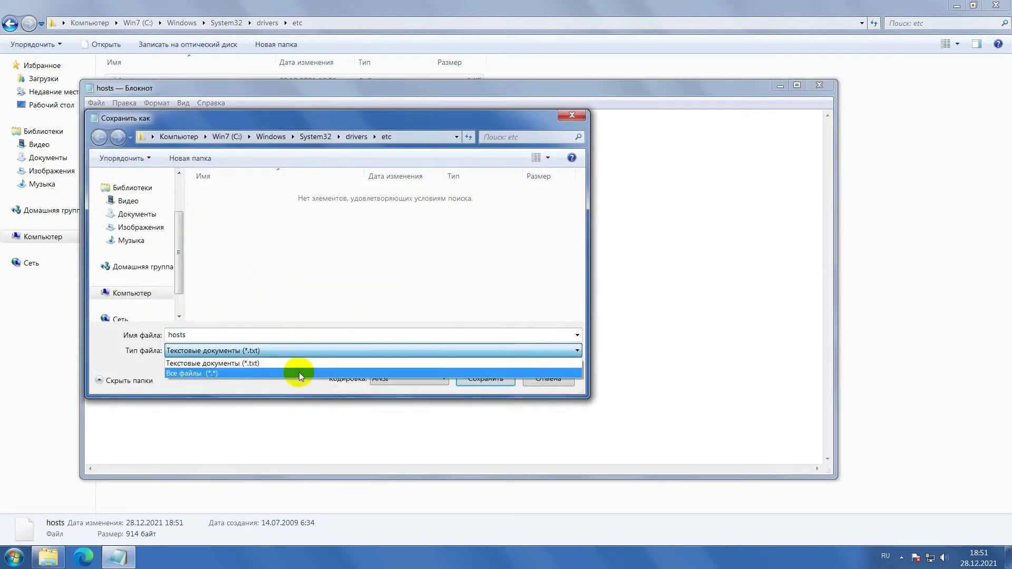
click(297, 373)
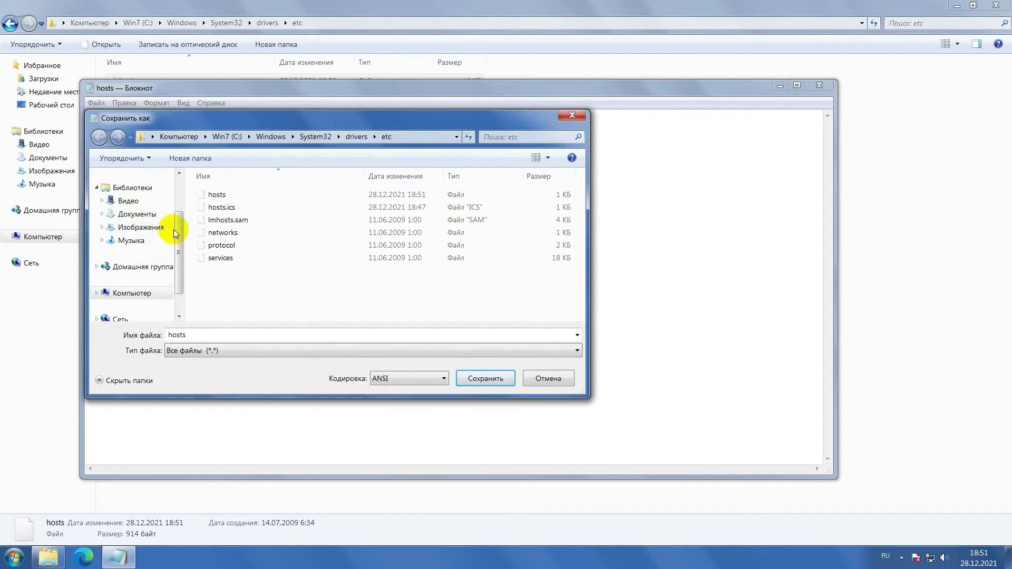
scroll(176, 221, up, 1)
click(142, 203)
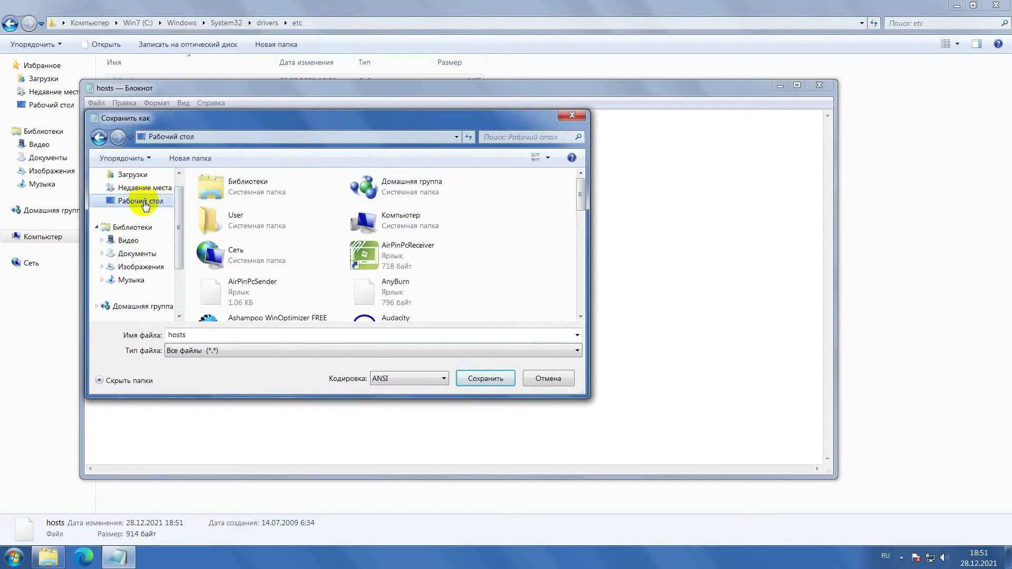
click(480, 379)
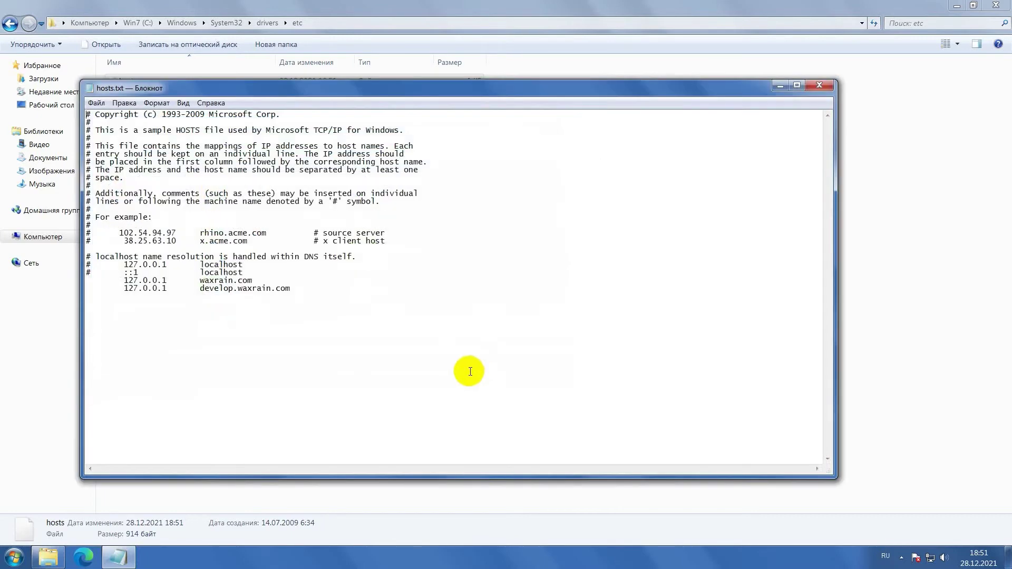
click(819, 86)
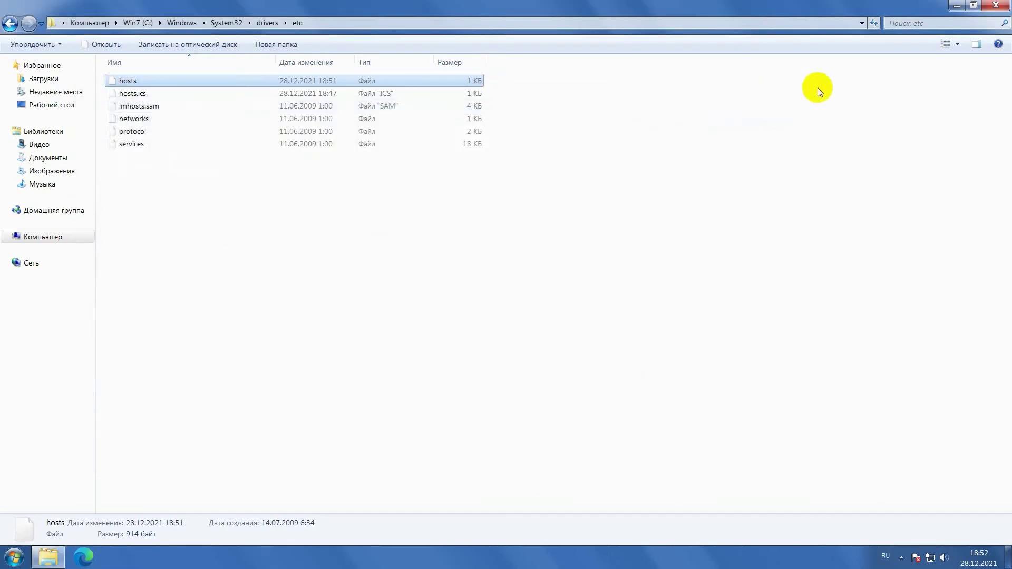
Step: Rename the desktop copy hosts.txt to hosts by removing its .txt extension, and accept the extension change
click(957, 8)
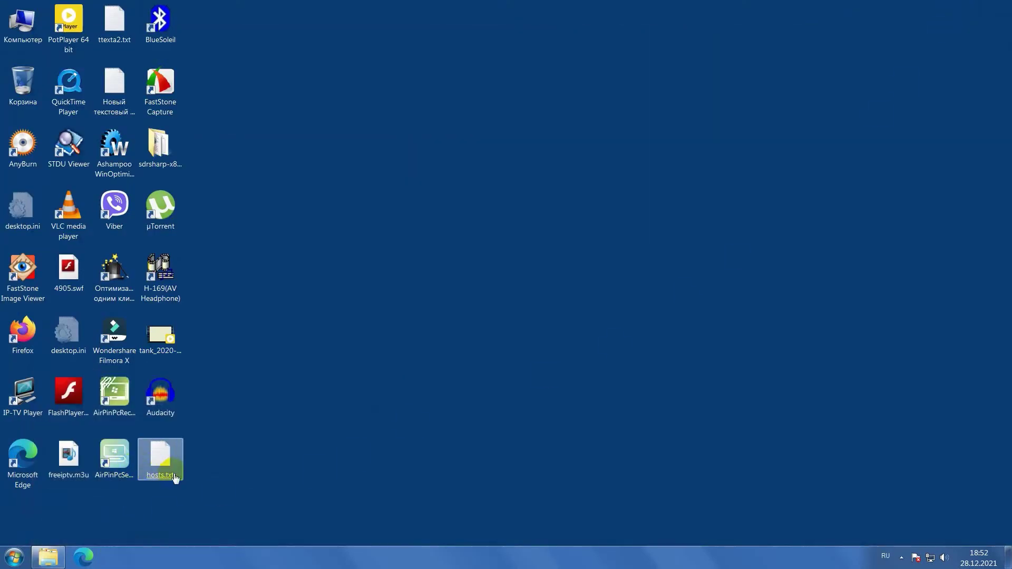
click(158, 461)
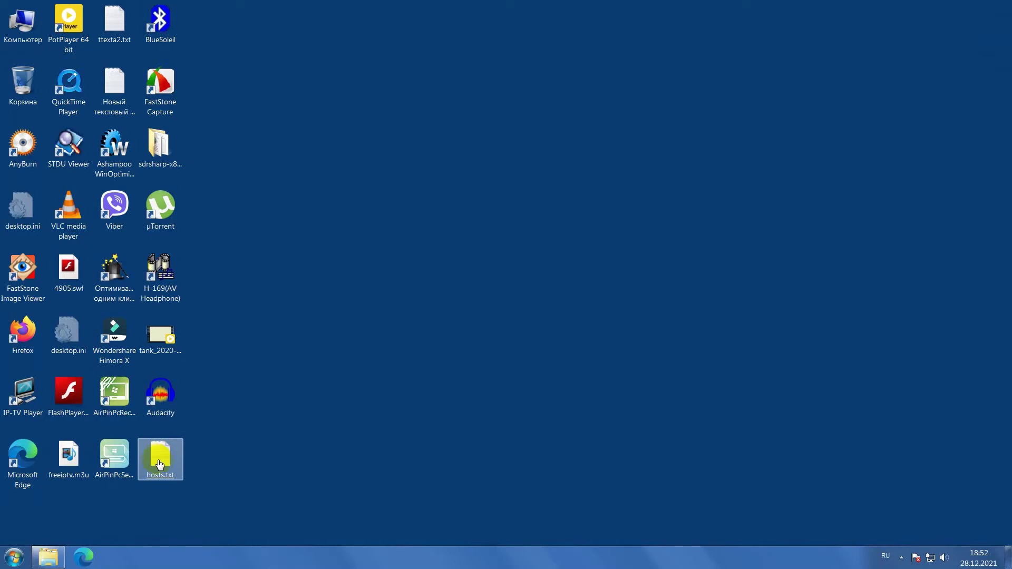
click(160, 475)
click(158, 462)
right_click(158, 462)
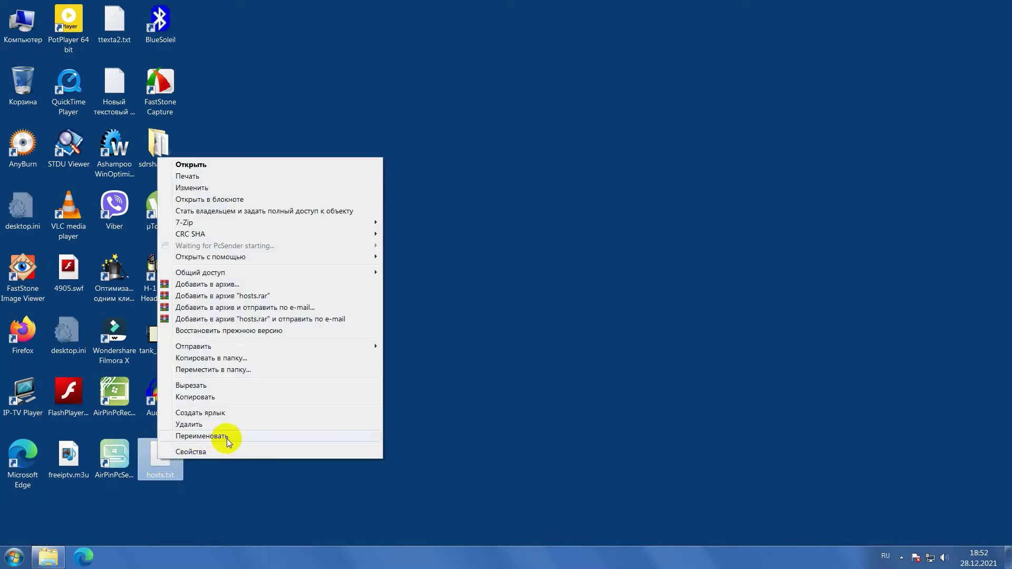
click(227, 438)
click(179, 476)
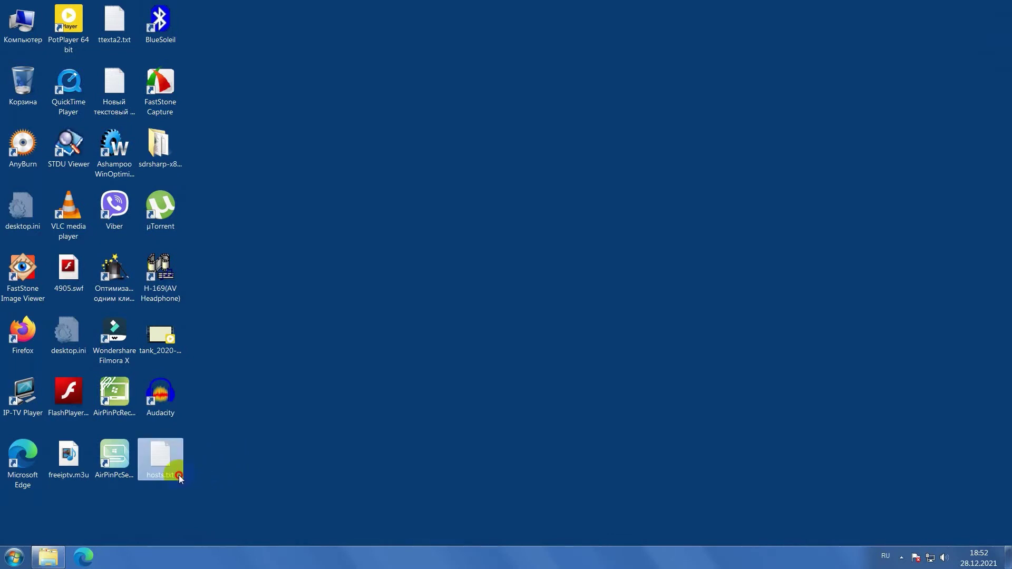
click(177, 445)
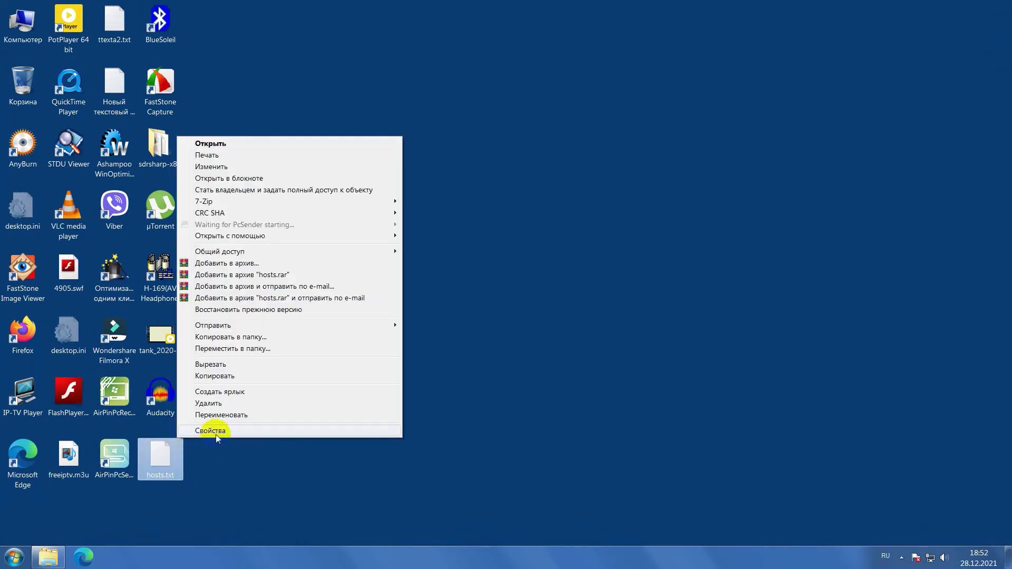
click(222, 415)
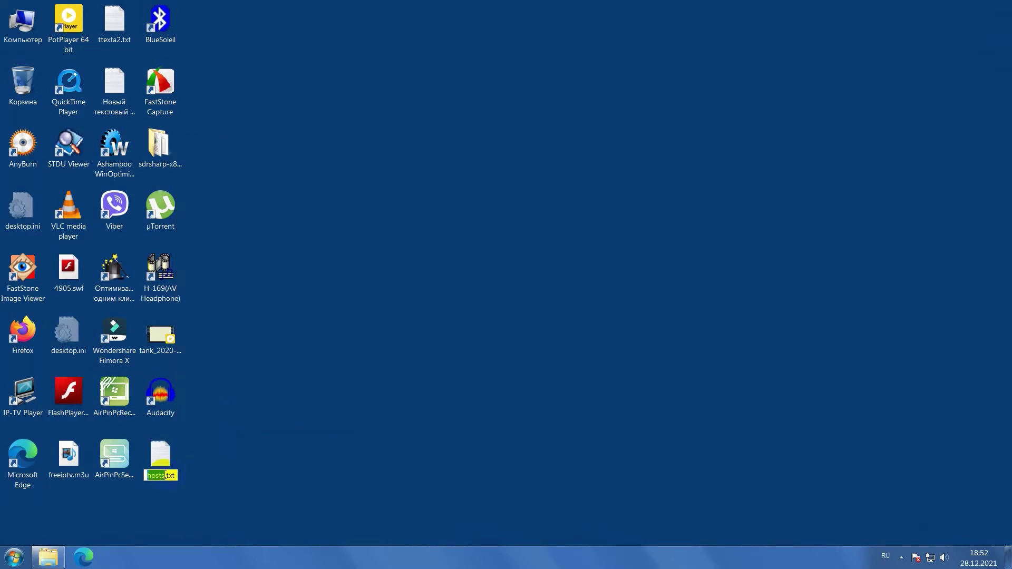
drag(168, 476, 186, 482)
key(Delete)
key(Return)
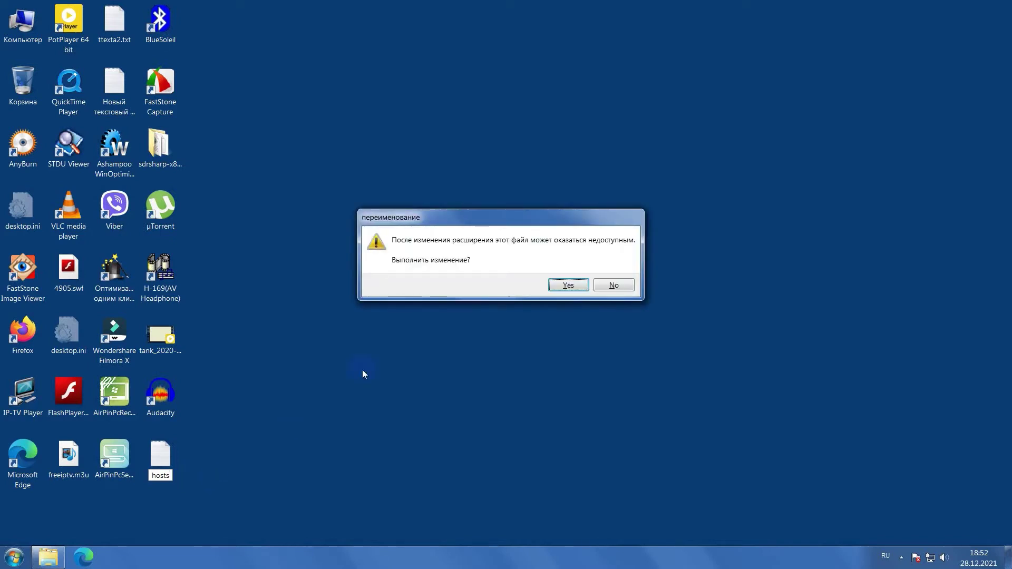
click(558, 285)
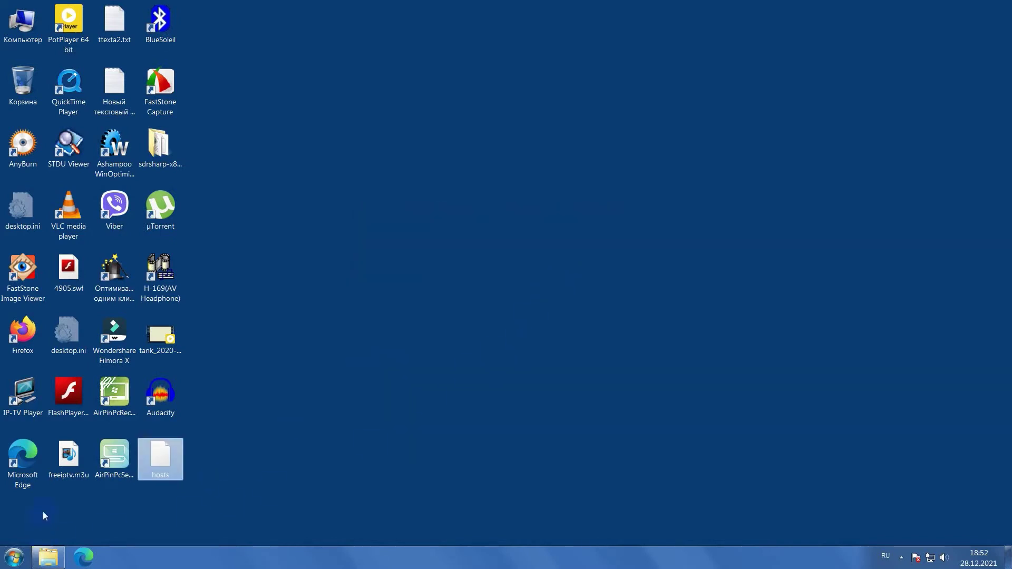
Step: Copy the desktop hosts file into System32\drivers\etc, replacing the existing hosts file, and close the folder window
right_click(160, 458)
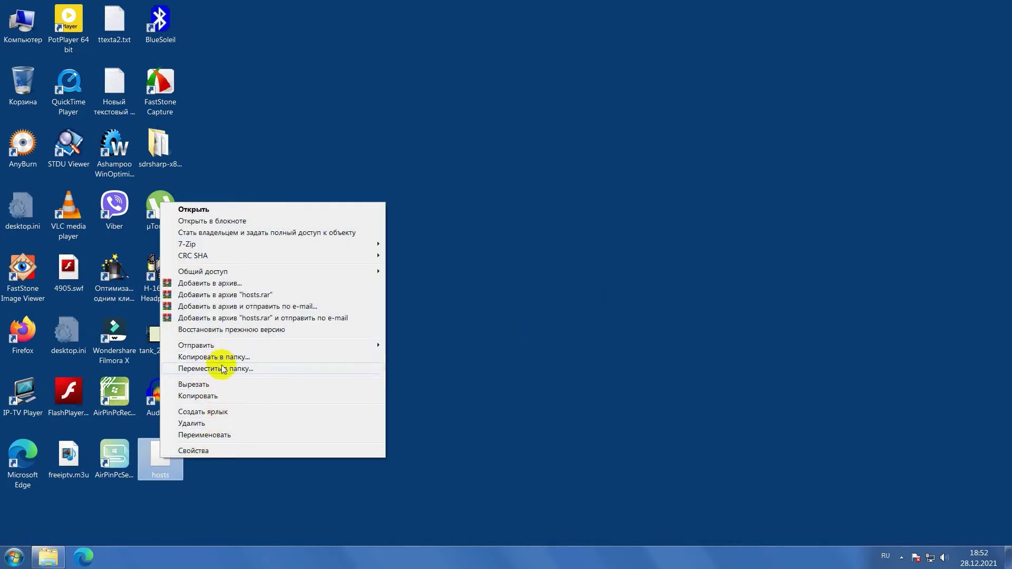
click(212, 397)
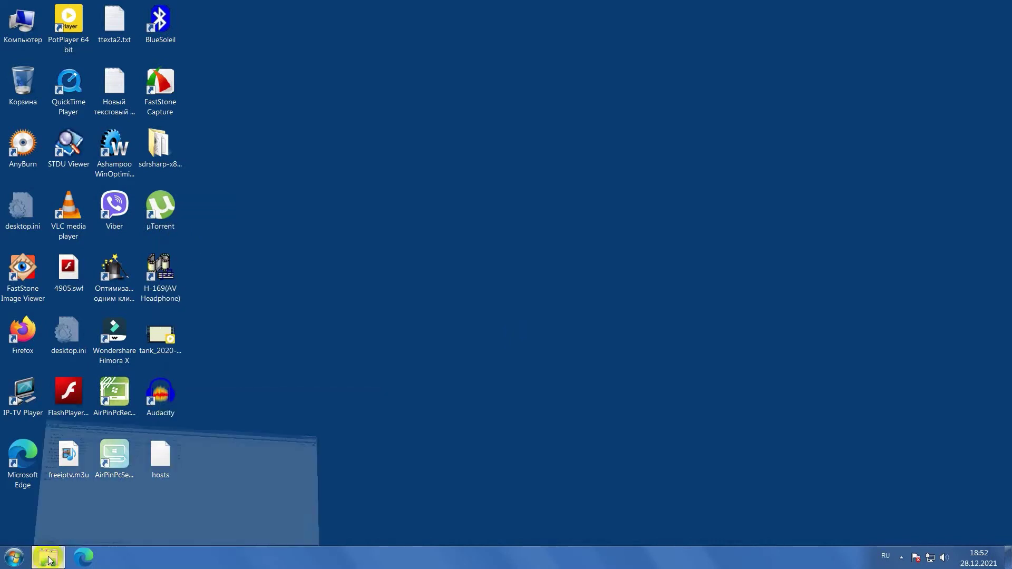
click(48, 560)
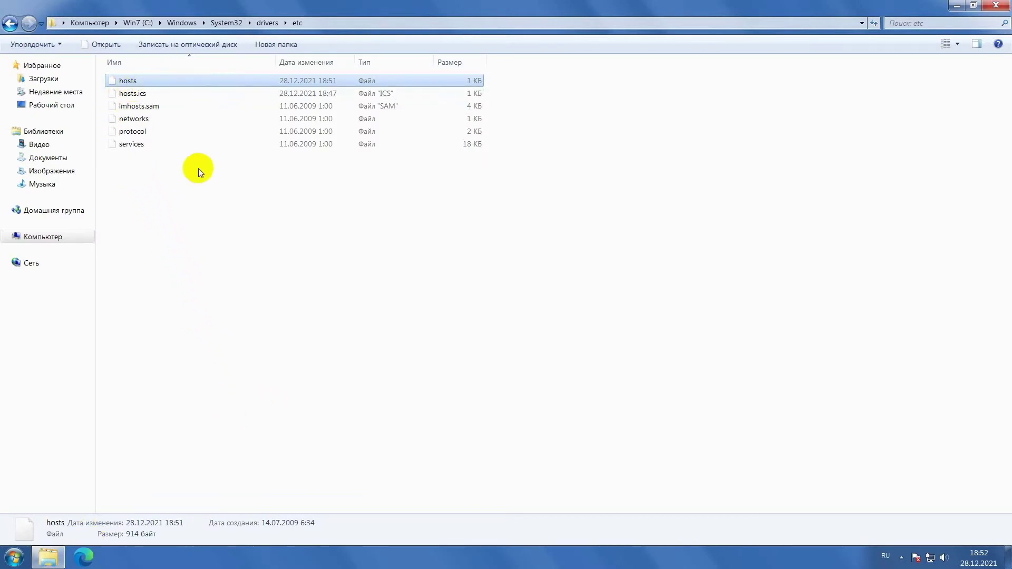
right_click(198, 215)
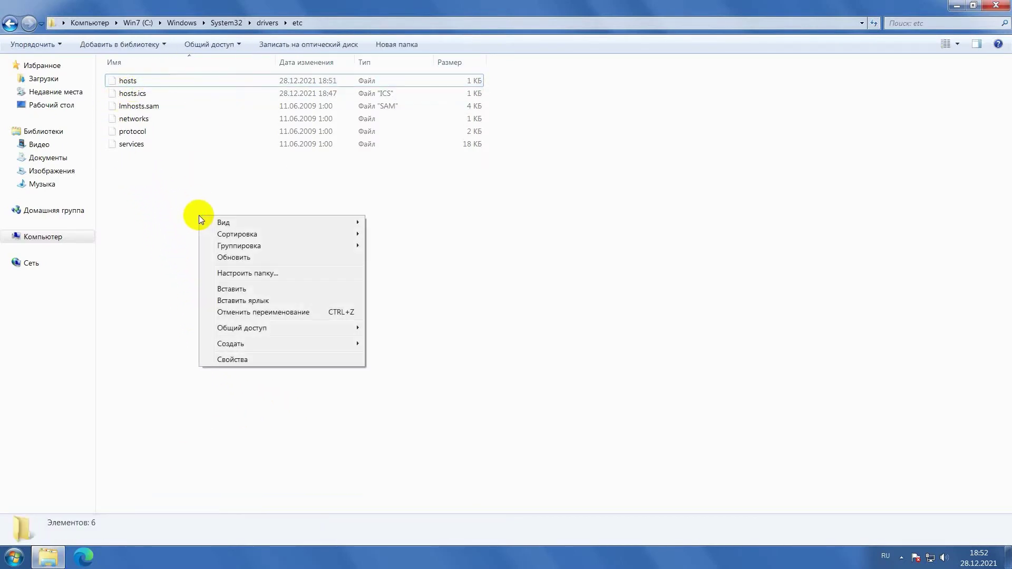
click(252, 289)
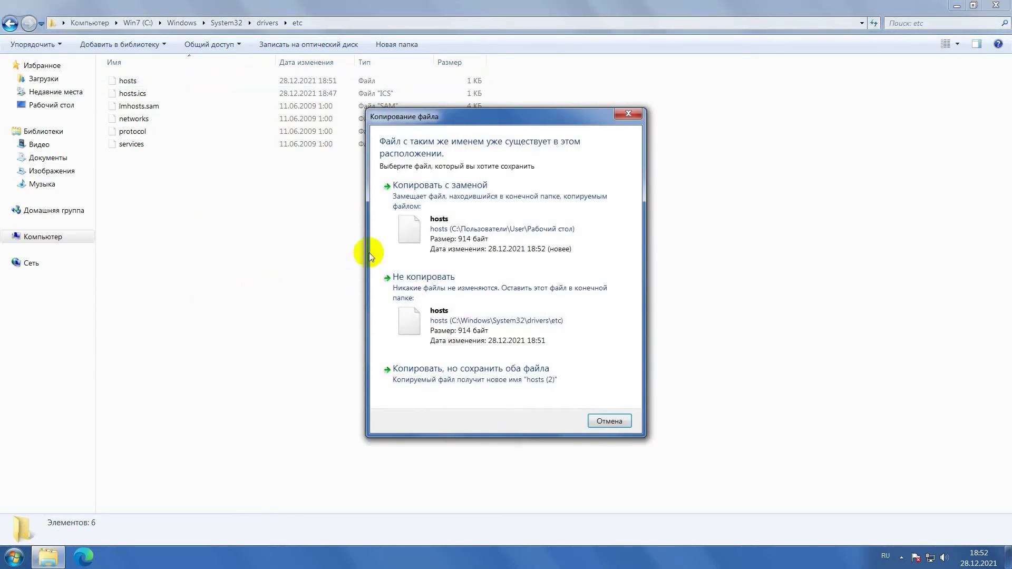
click(411, 216)
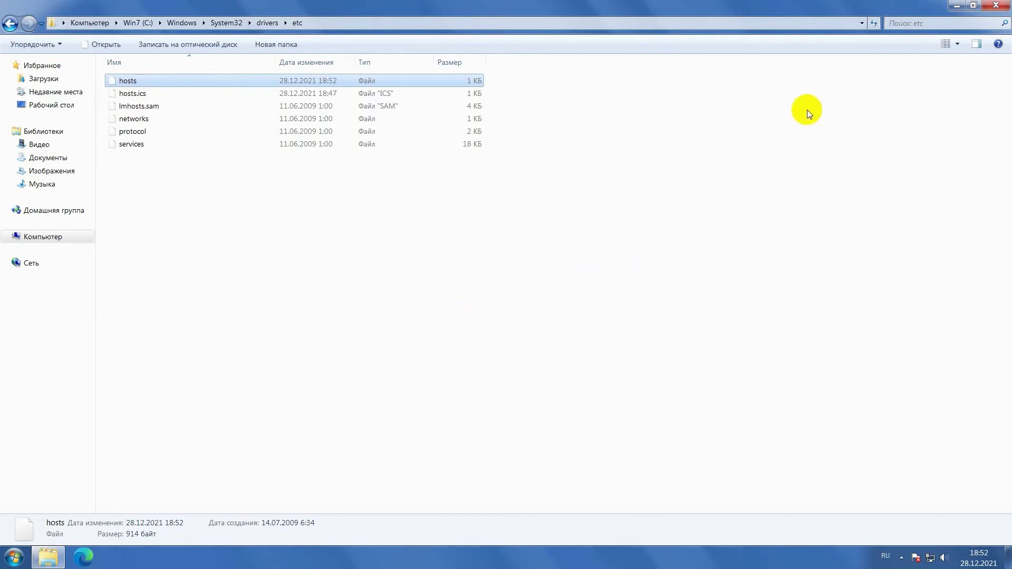
click(996, 6)
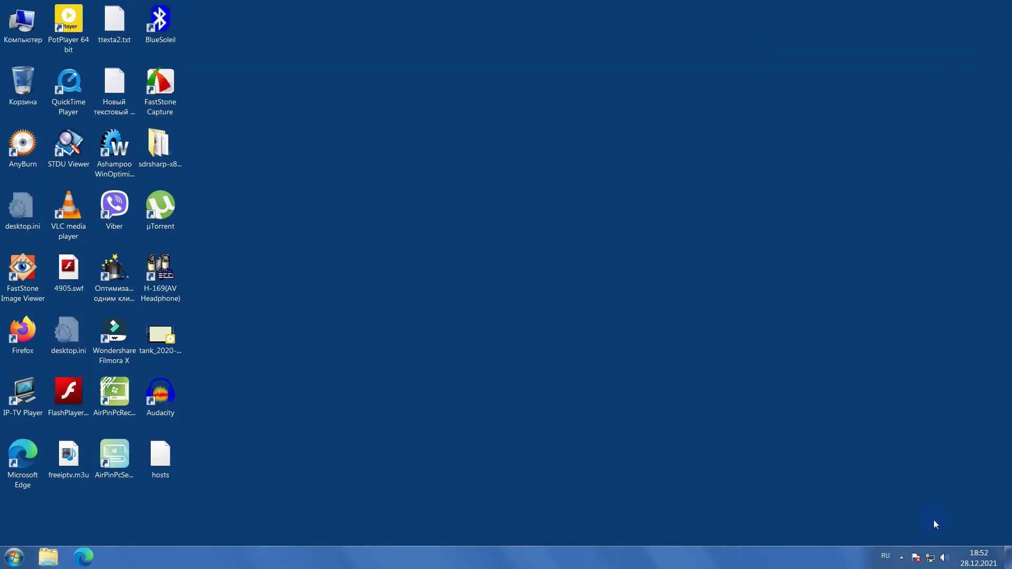
Step: Check the hidden notification icons and launch AirPinPcReceiver from the desktop
click(902, 557)
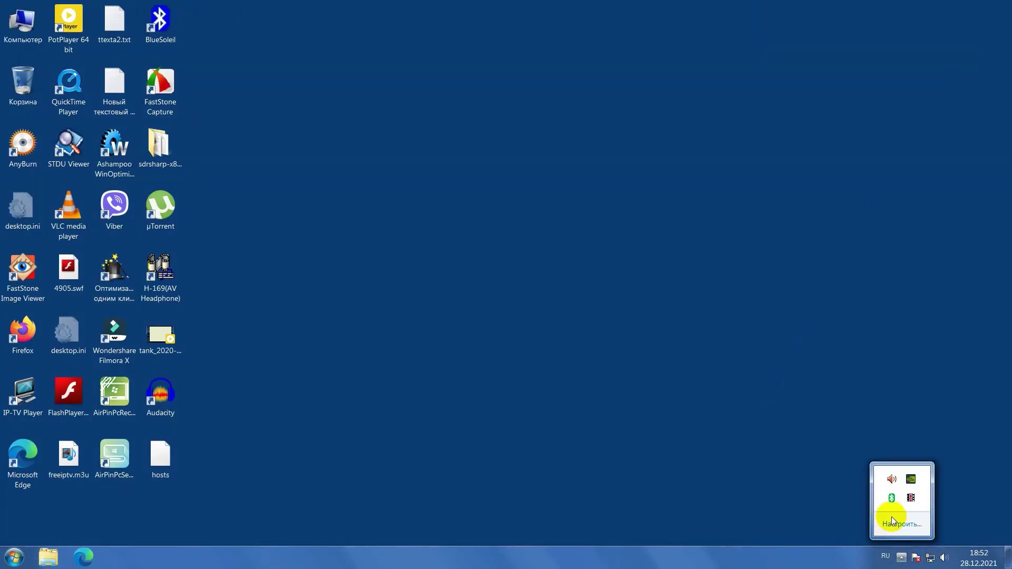
click(441, 505)
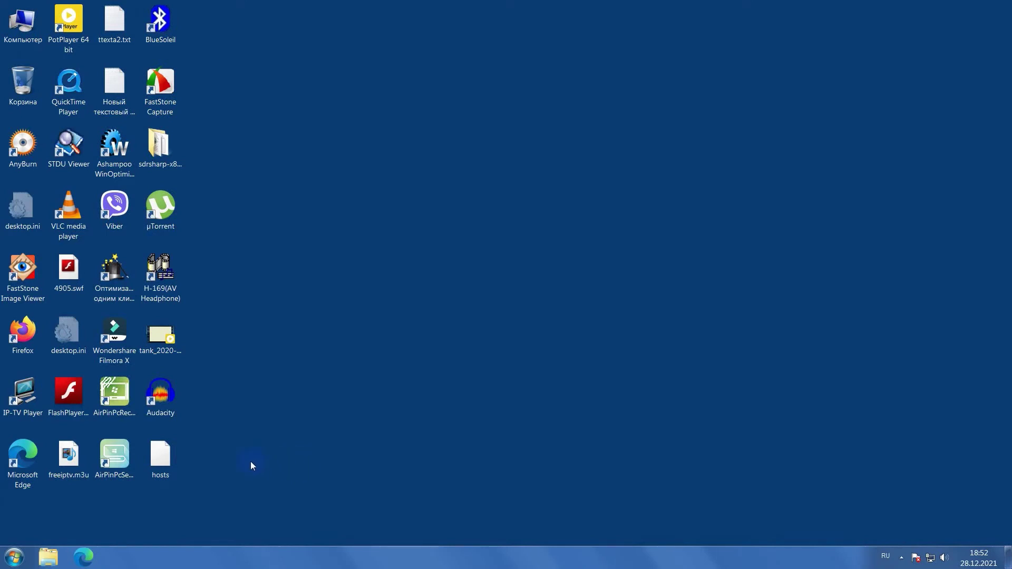
double_click(111, 395)
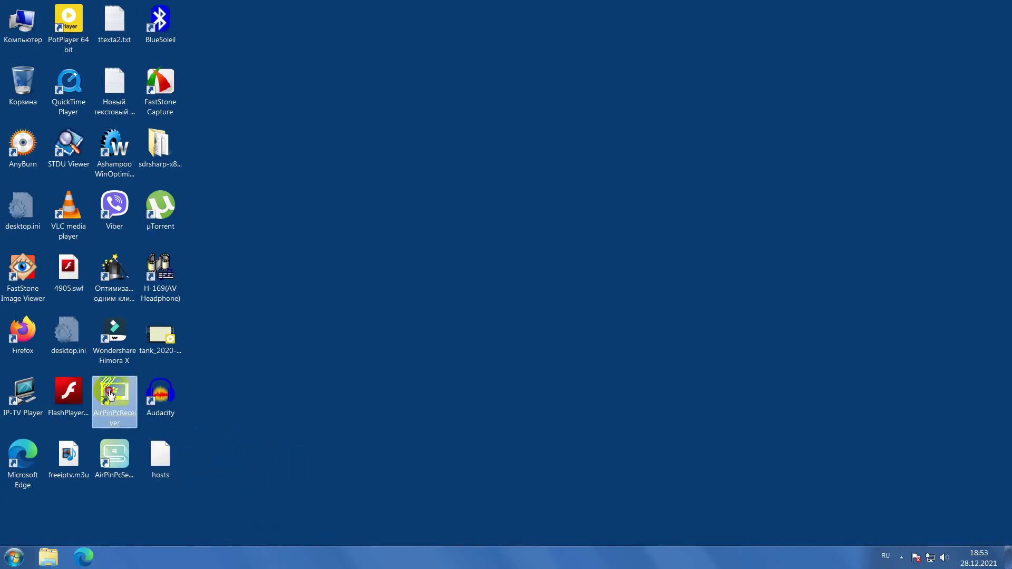
click(383, 394)
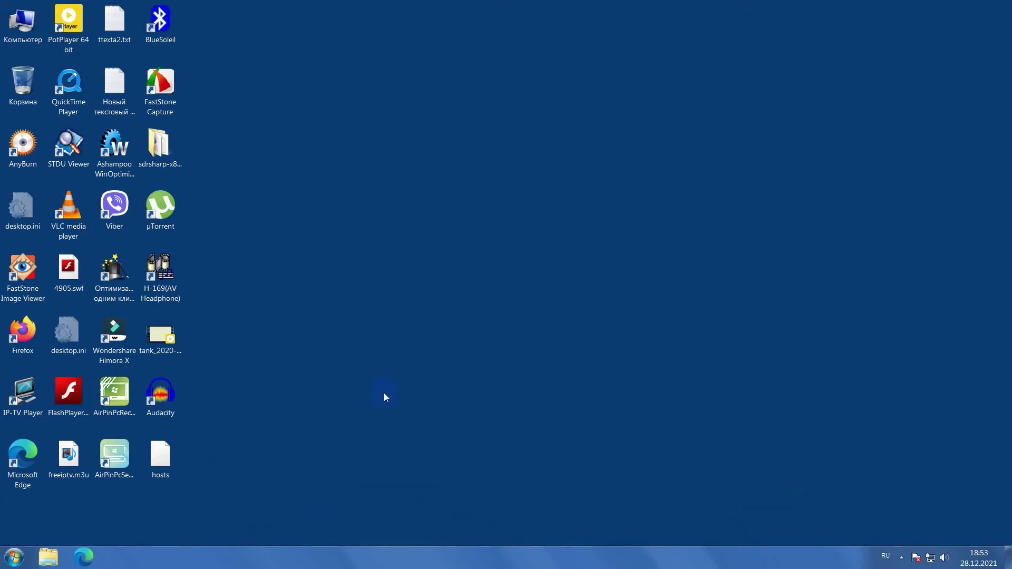
Step: Examine AirPinPcReceiver's Advanced Settings options, and dismiss the Windows colour scheme dialog without choosing an option
click(902, 556)
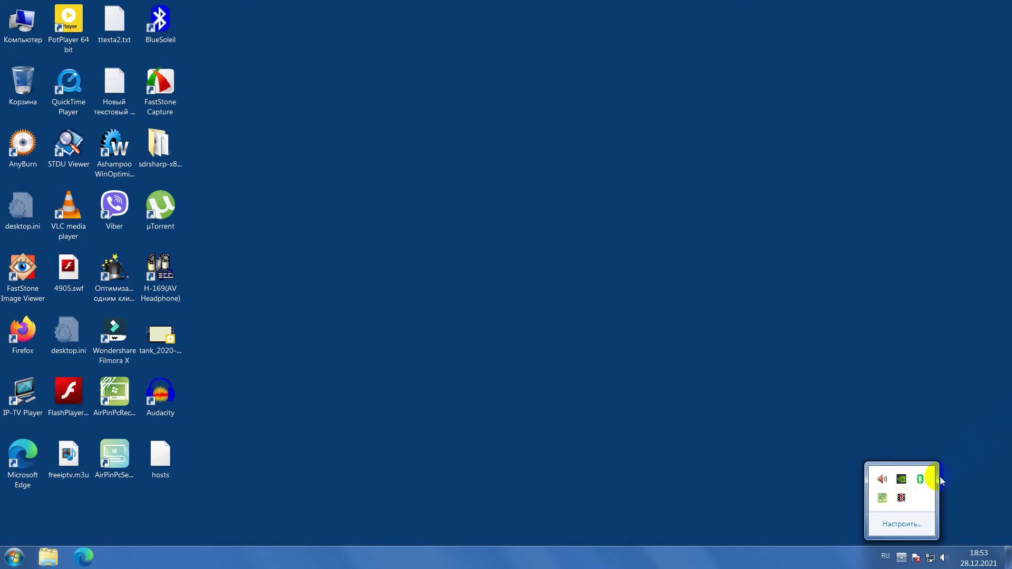
right_click(882, 497)
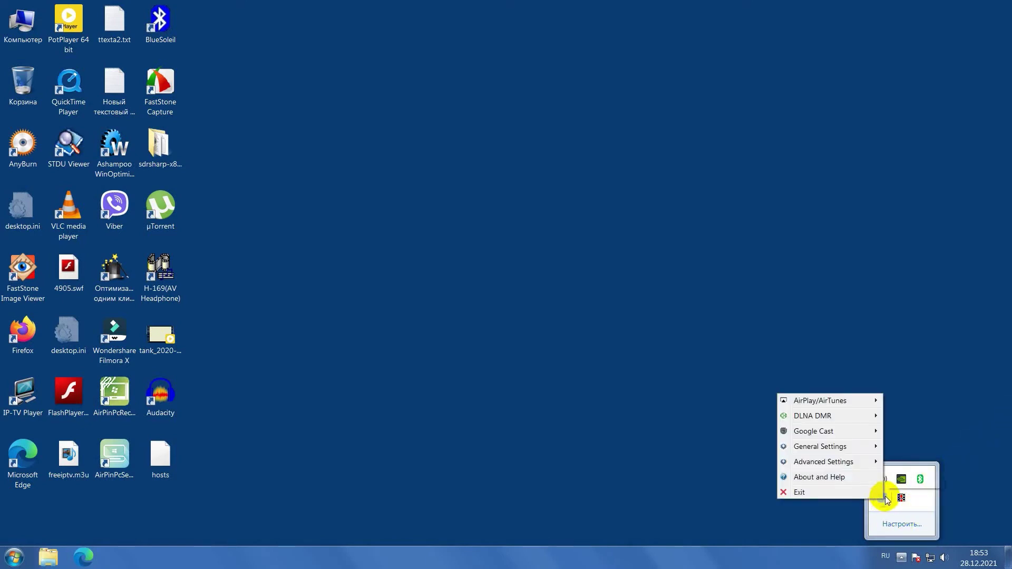
mouse_move(857, 462)
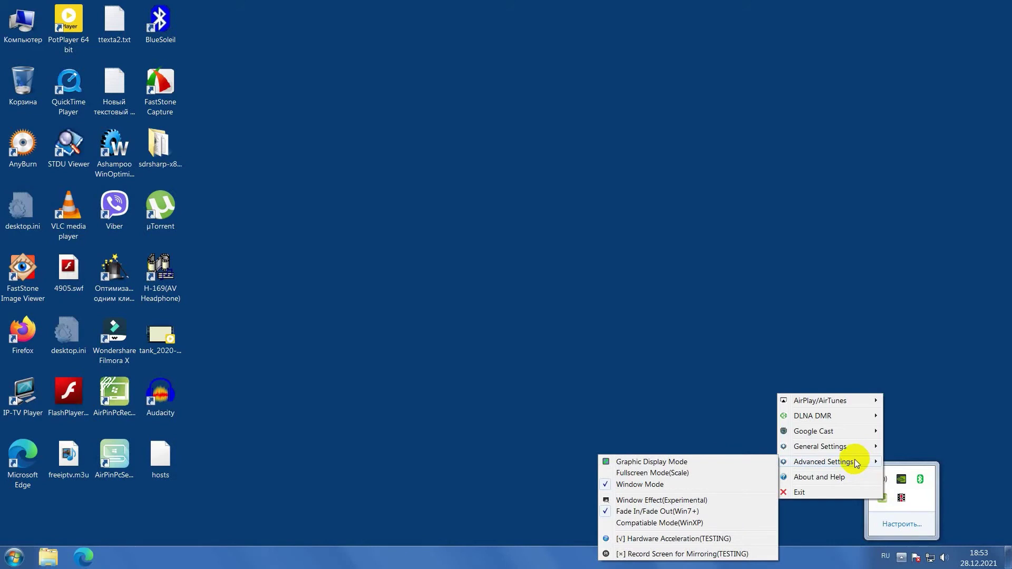
click(936, 430)
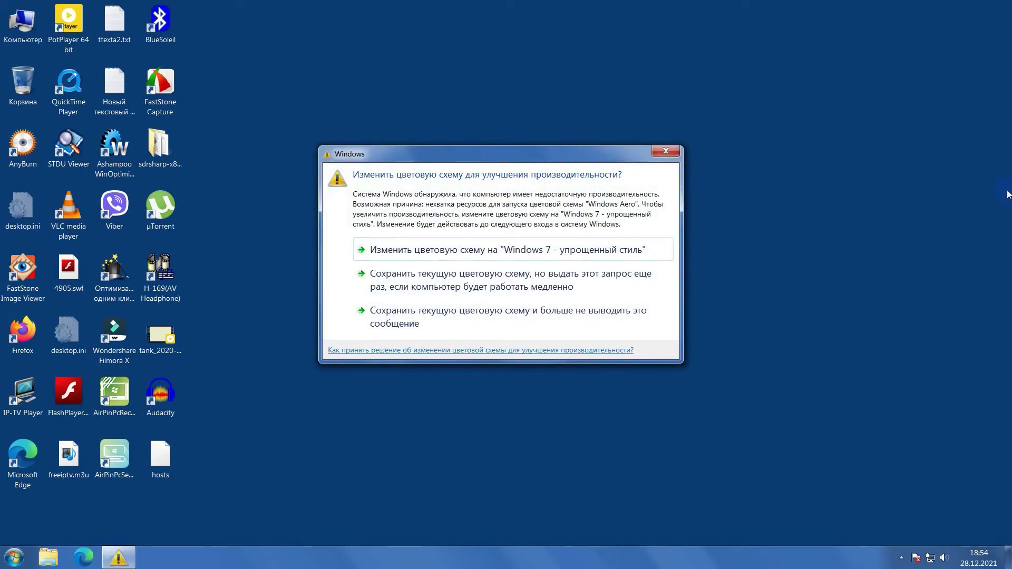
click(672, 151)
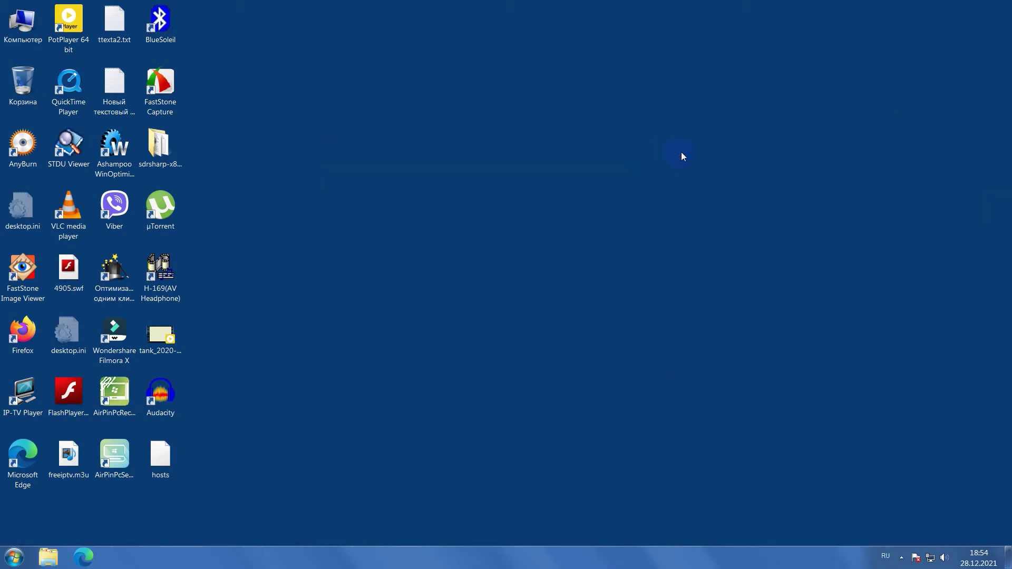